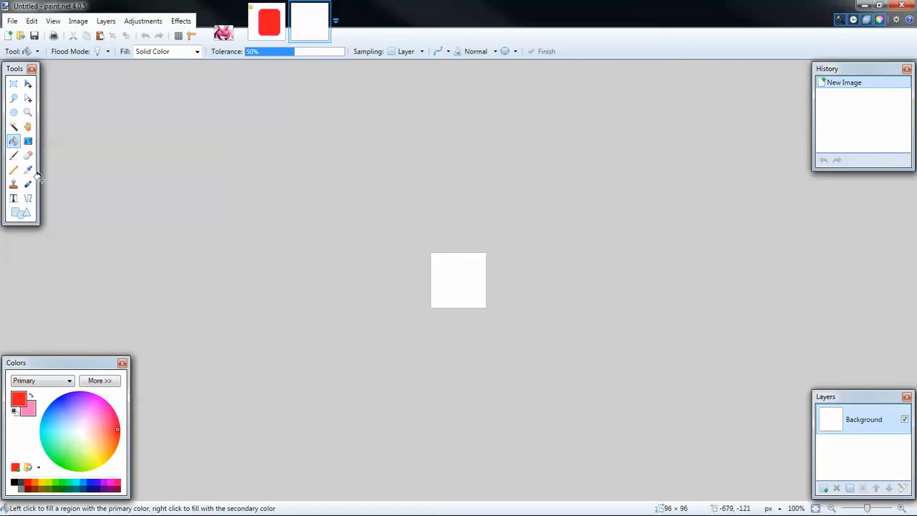
Draw a rounded rectangle about 42 × 44 pixels near the middle of the blank canvas.
{"action": "left_click", "coordinate": [28, 113]}
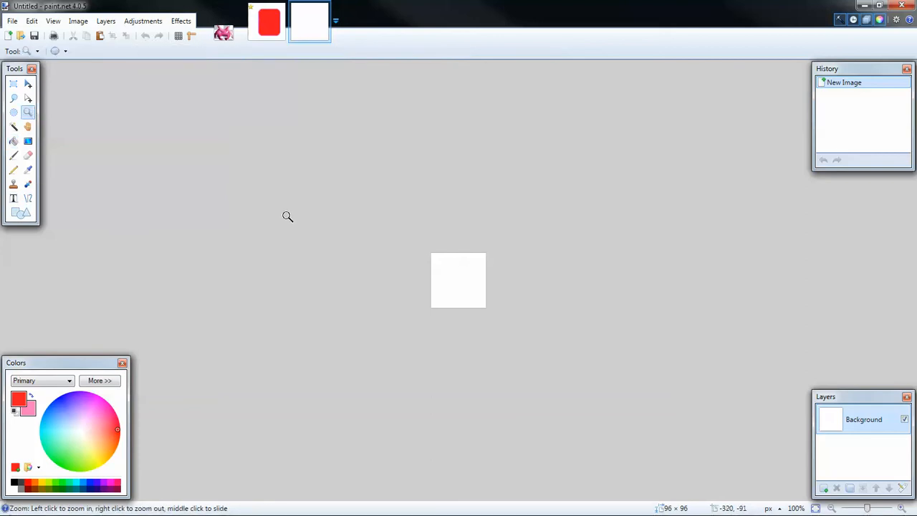
{"action": "left_click", "coordinate": [460, 276]}
{"action": "left_click", "coordinate": [467, 285]}
{"action": "left_click", "coordinate": [460, 287]}
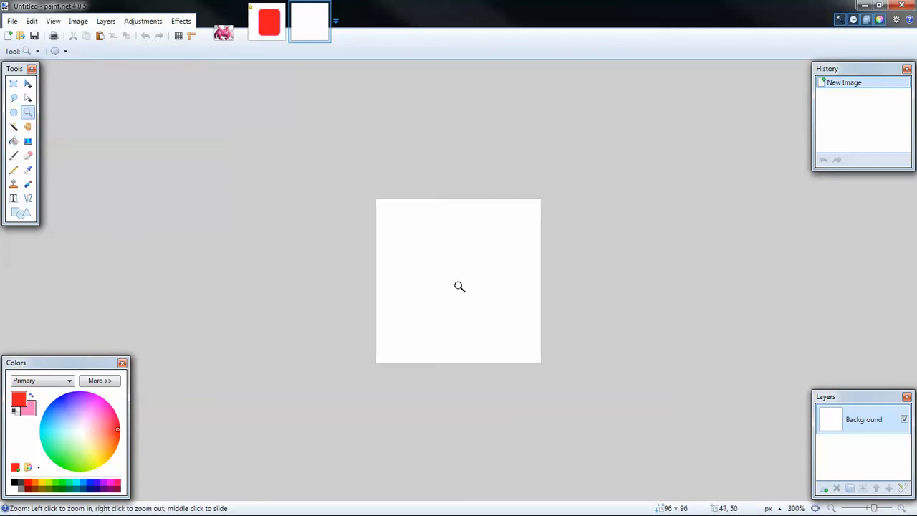
{"action": "left_click", "coordinate": [459, 286]}
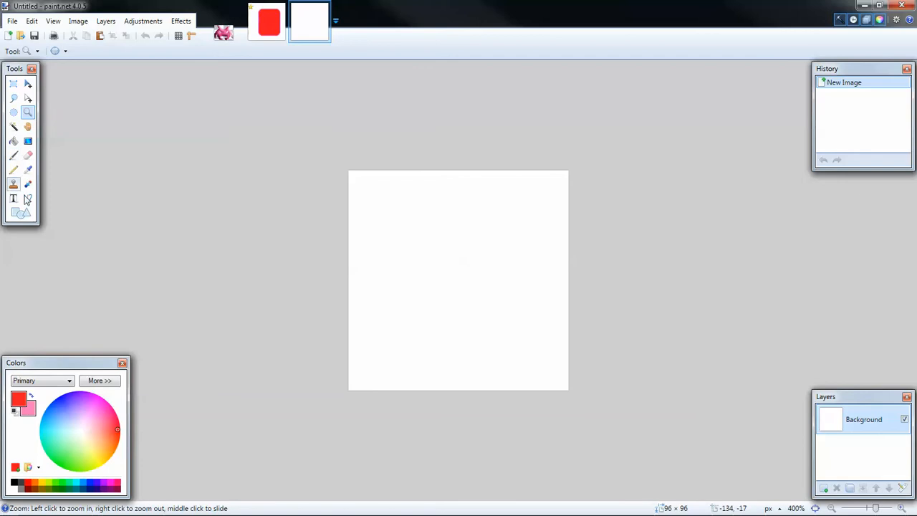
{"action": "left_click", "coordinate": [25, 215]}
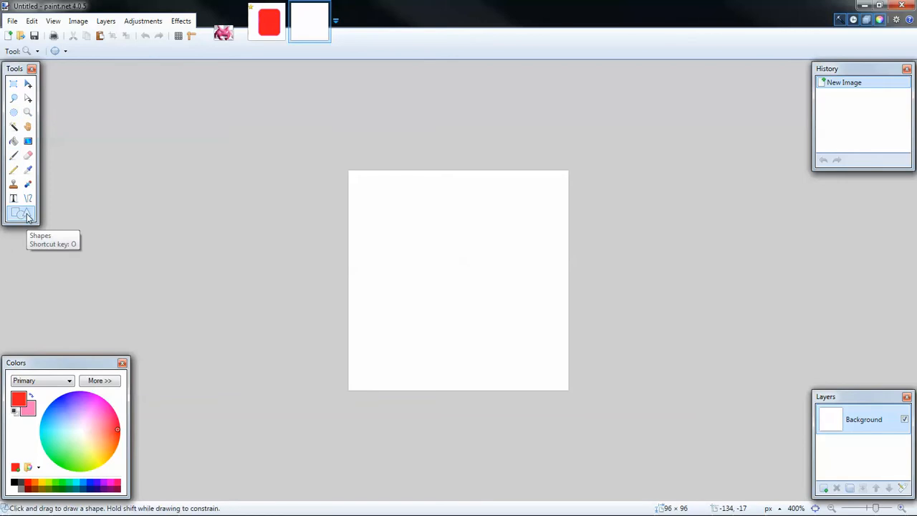
{"action": "left_click", "coordinate": [124, 53]}
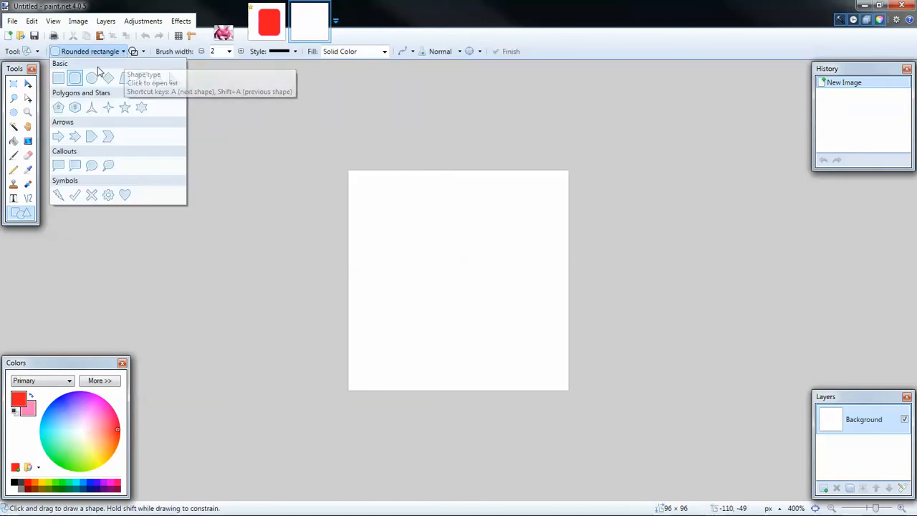
{"action": "left_click", "coordinate": [436, 287]}
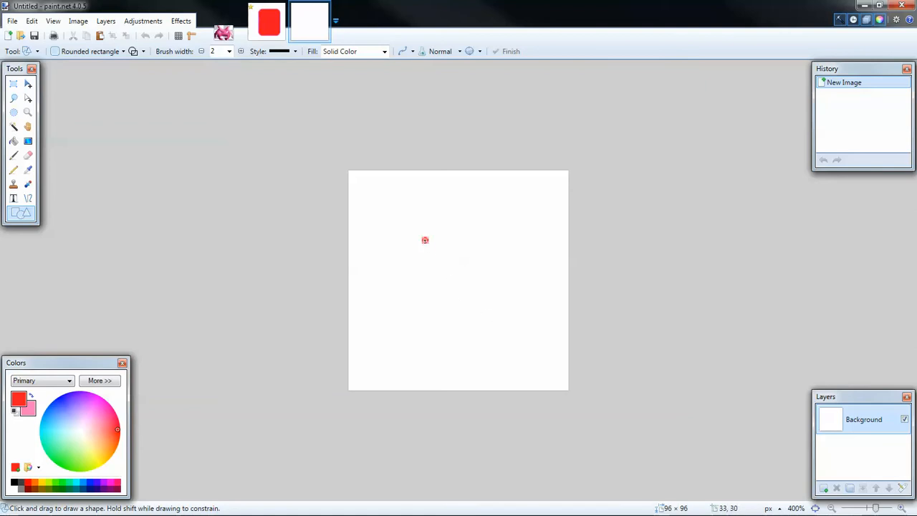
{"action": "left_click_drag", "start_coordinate": [425, 240], "coordinate": [521, 340]}
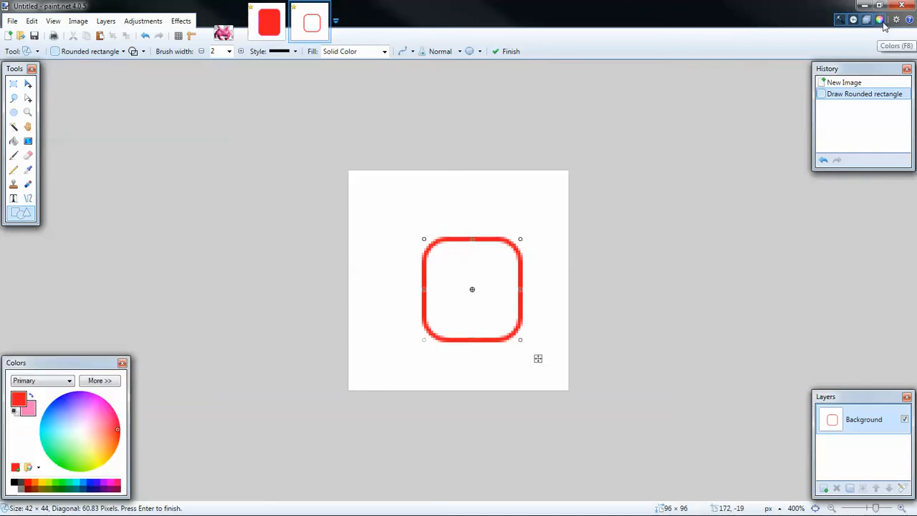
Recolor the rounded rectangle's outline cyan and flood its interior with solid orange.
{"action": "left_click", "coordinate": [106, 409]}
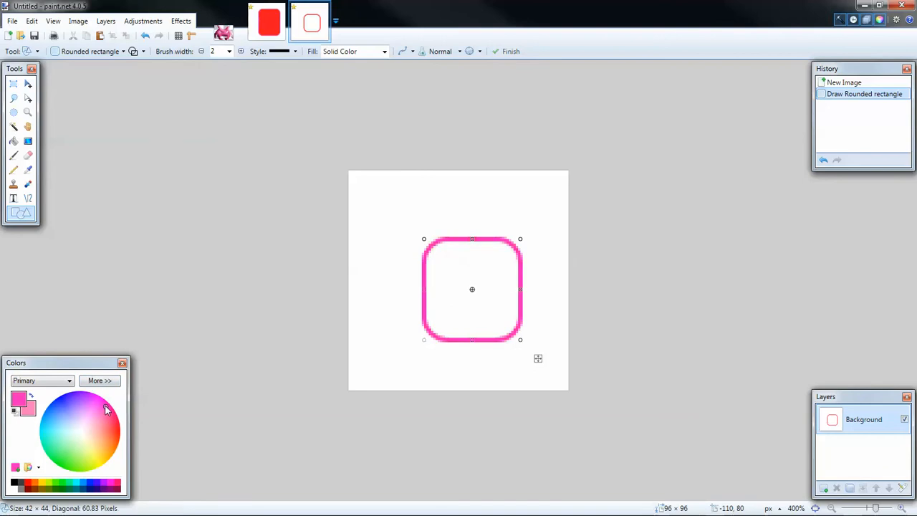
{"action": "left_click", "coordinate": [45, 432]}
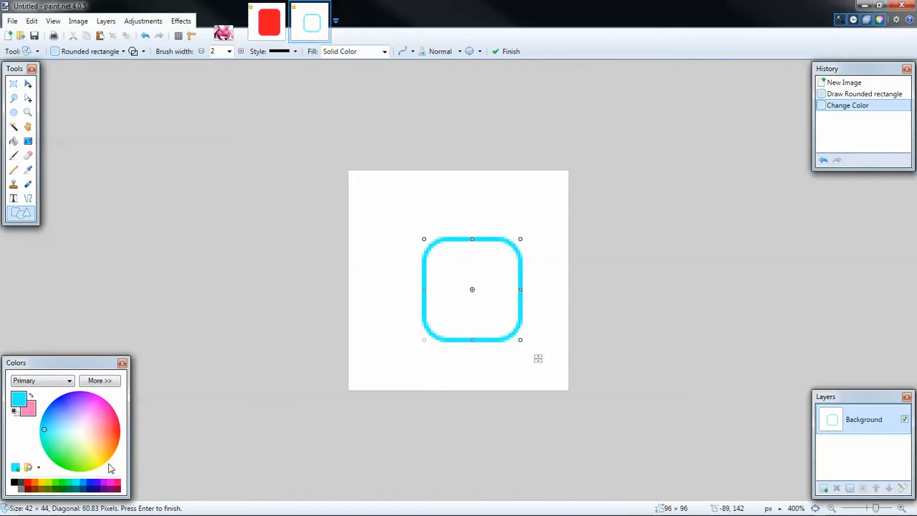
{"action": "left_click", "coordinate": [14, 140]}
{"action": "left_click", "coordinate": [104, 409]}
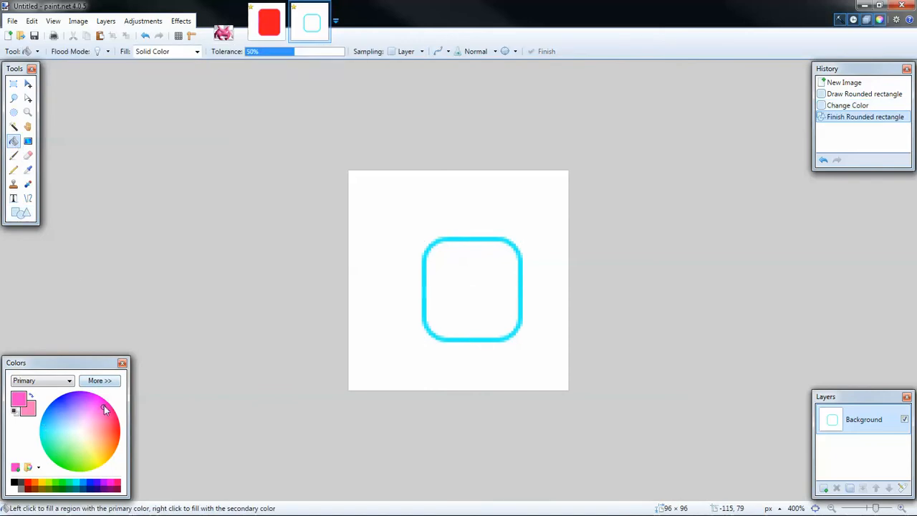
{"action": "left_click_drag", "start_coordinate": [104, 406], "coordinate": [111, 455]}
{"action": "left_click", "coordinate": [453, 278]}
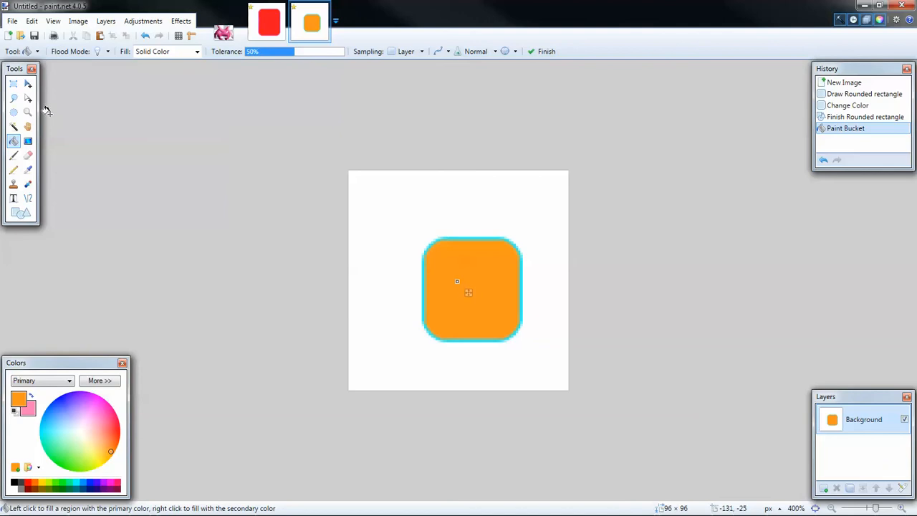
Sketch a wavy orange Pencil line above the rounded square and a curved Paintbrush stroke below and around its right side.
{"action": "left_click", "coordinate": [14, 169]}
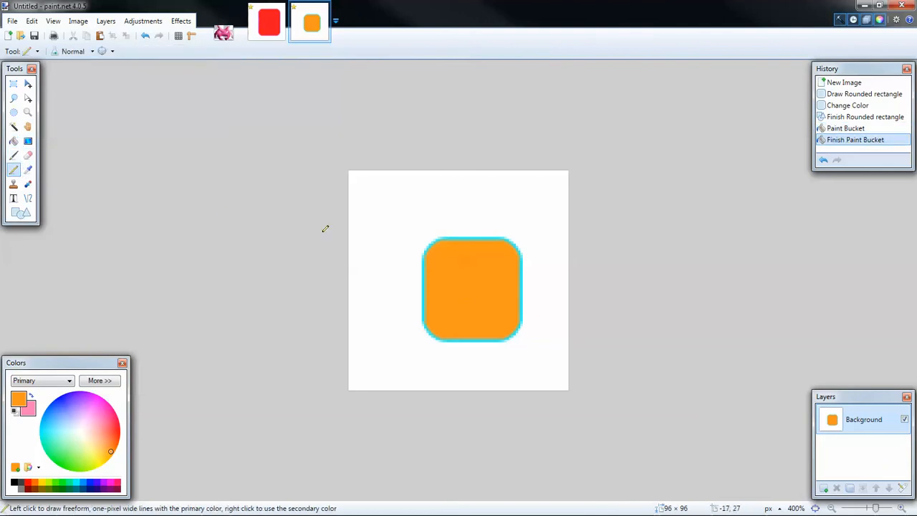
{"action": "left_click_drag", "start_coordinate": [365, 223], "coordinate": [496, 218]}
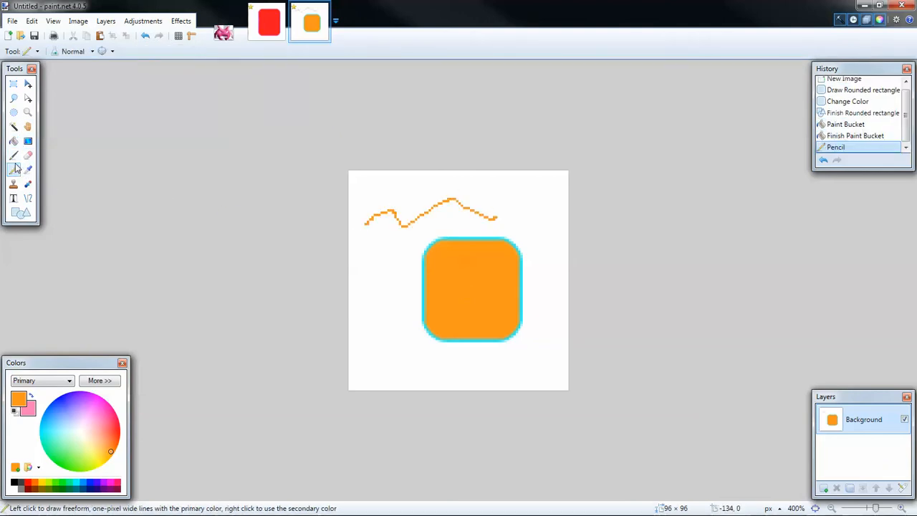
{"action": "left_click", "coordinate": [13, 155]}
{"action": "mouse_move", "coordinate": [387, 340]}
{"action": "left_mouse_down"}
{"action": "mouse_move", "coordinate": [494, 379]}
{"action": "mouse_move", "coordinate": [543, 361]}
{"action": "mouse_move", "coordinate": [546, 306]}
{"action": "left_mouse_up"}
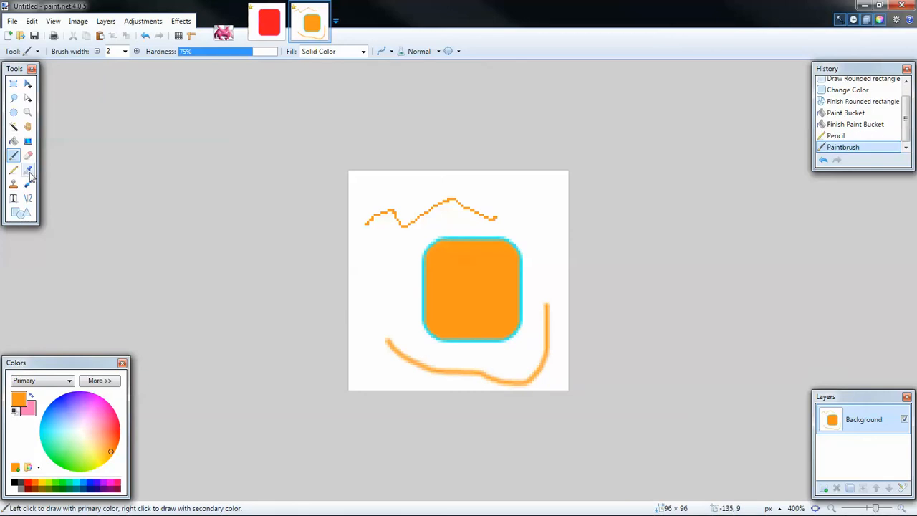
Erase the left end of the pencil line and delete a circular area from the center of the orange square.
{"action": "left_click", "coordinate": [28, 155]}
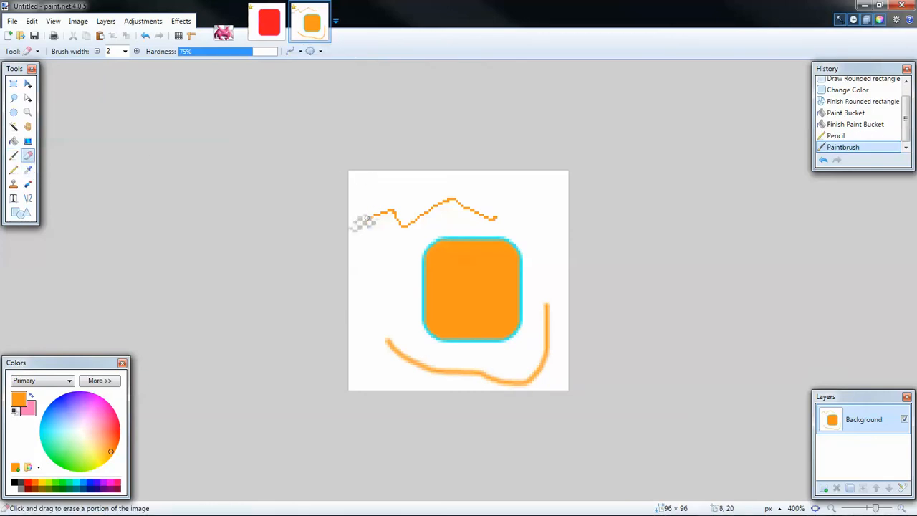
{"action": "left_click_drag", "start_coordinate": [363, 222], "coordinate": [356, 207]}
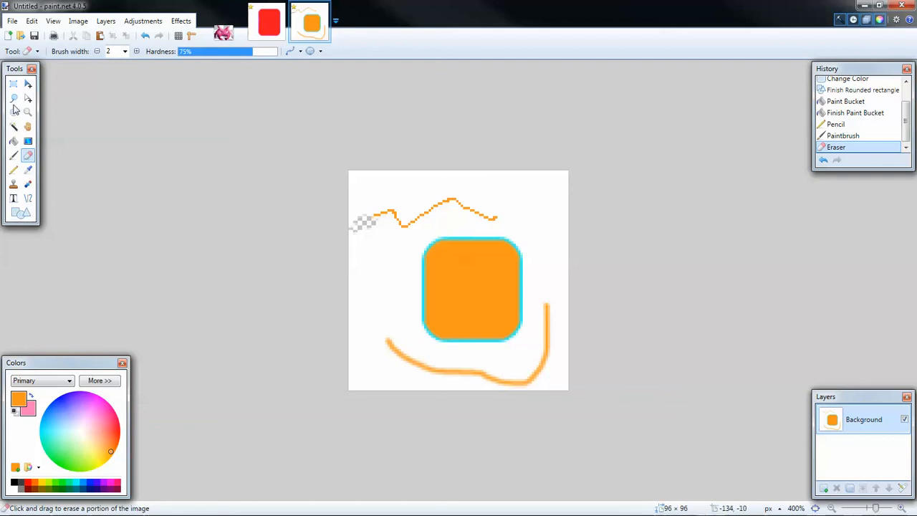
{"action": "left_click", "coordinate": [13, 112]}
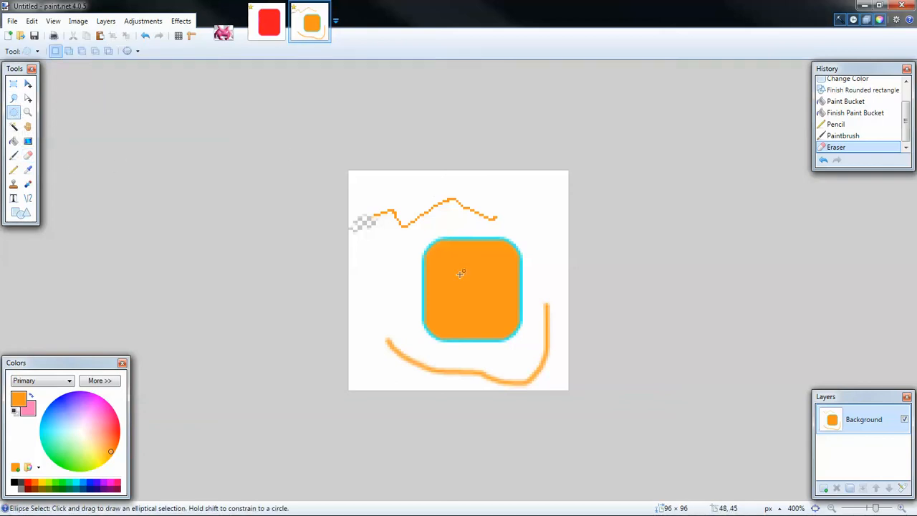
{"action": "left_click_drag", "start_coordinate": [459, 273], "coordinate": [489, 302]}
{"action": "key", "text": "Delete"}
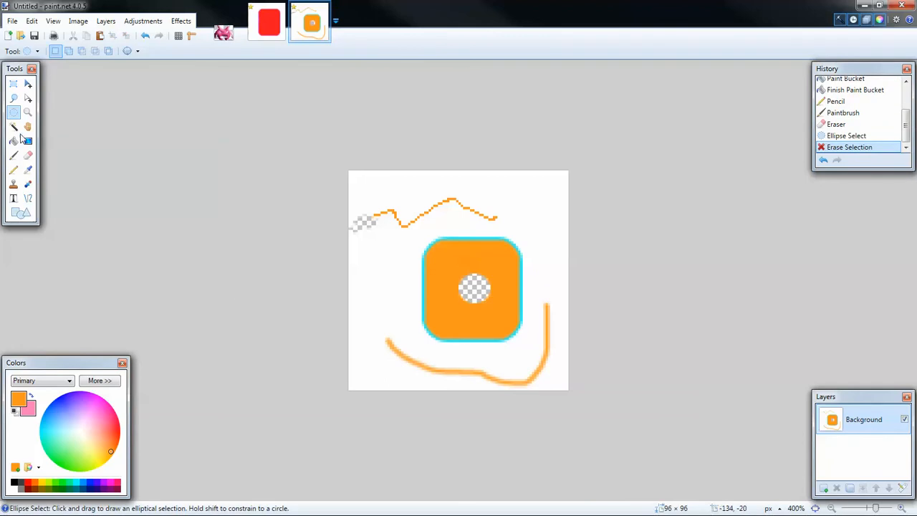
Delete the square's remaining orange fill and a tiny bit beside the pencil line using Magic Wand selections.
{"action": "left_click", "coordinate": [13, 126]}
{"action": "left_click", "coordinate": [442, 270]}
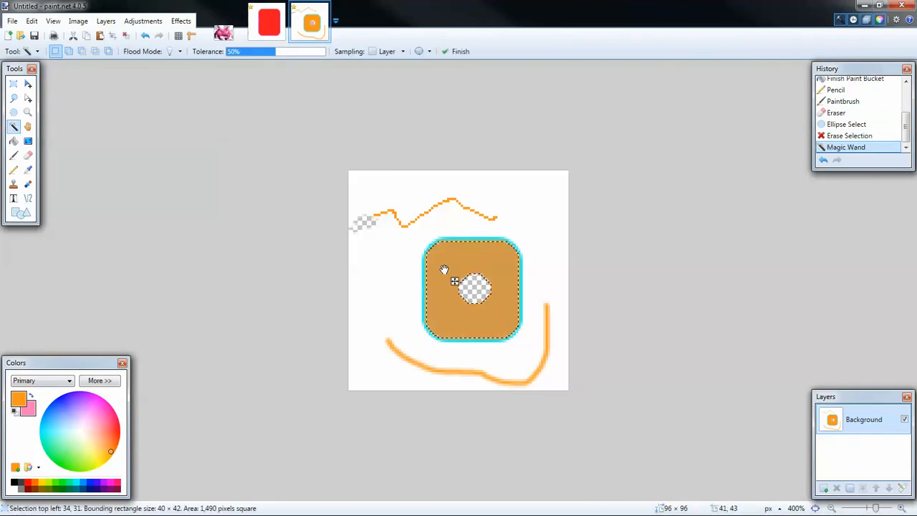
{"action": "key", "text": "Delete"}
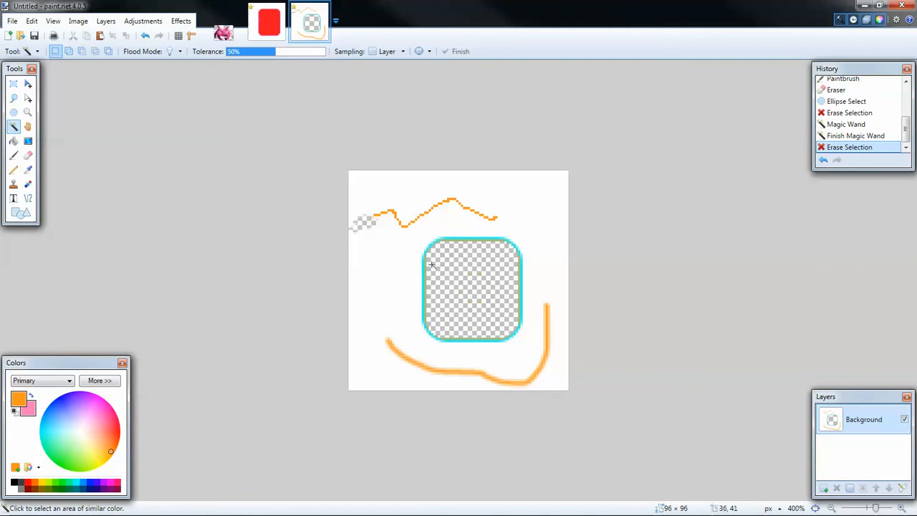
{"action": "left_click", "coordinate": [414, 222]}
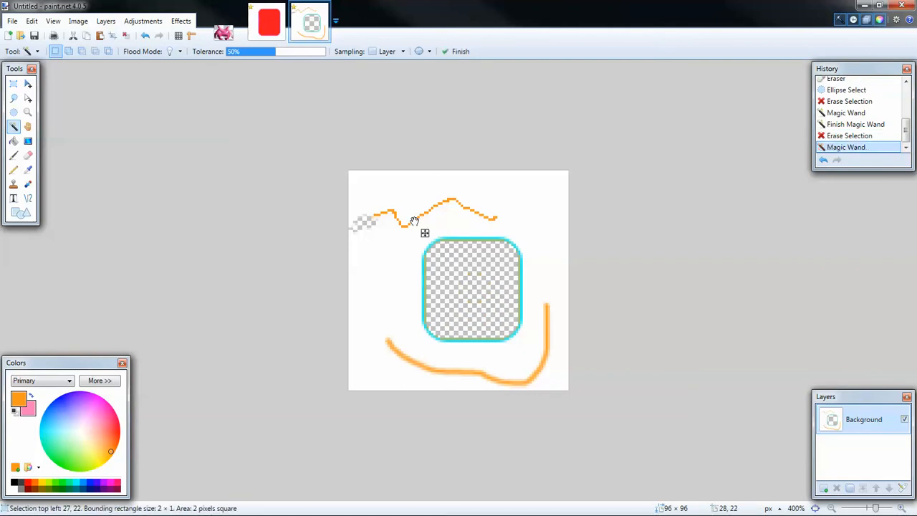
{"action": "key", "text": "Delete"}
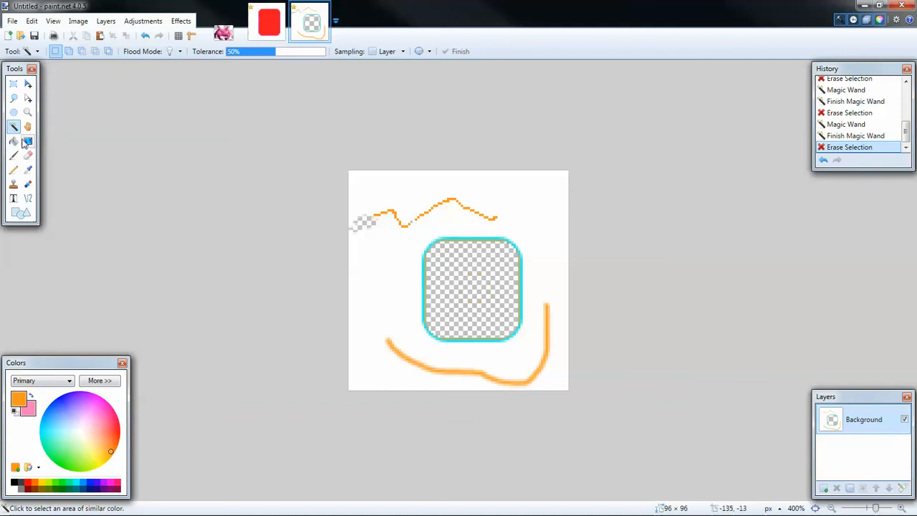
Fill the hollow rounded square with orange again and extend the fill over its cyan outline.
{"action": "left_click", "coordinate": [14, 141]}
{"action": "left_click", "coordinate": [464, 294]}
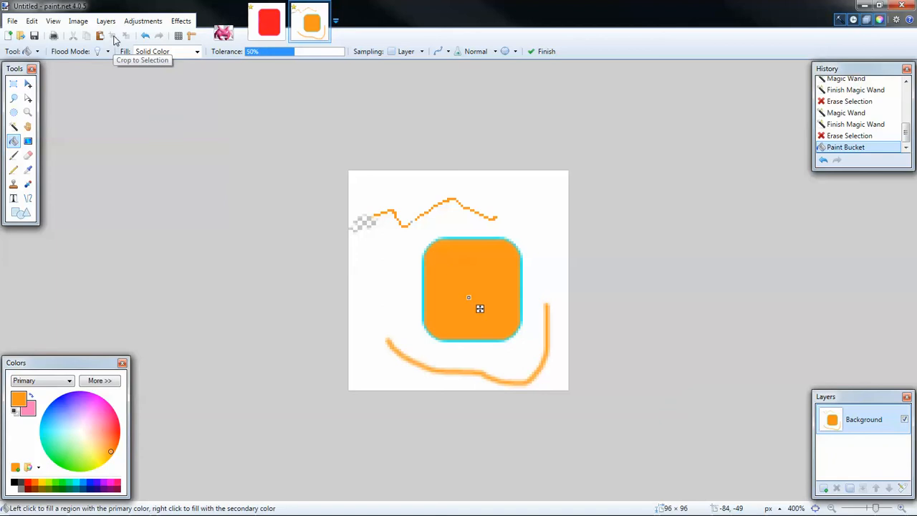
{"action": "left_click_drag", "start_coordinate": [425, 242], "coordinate": [432, 252]}
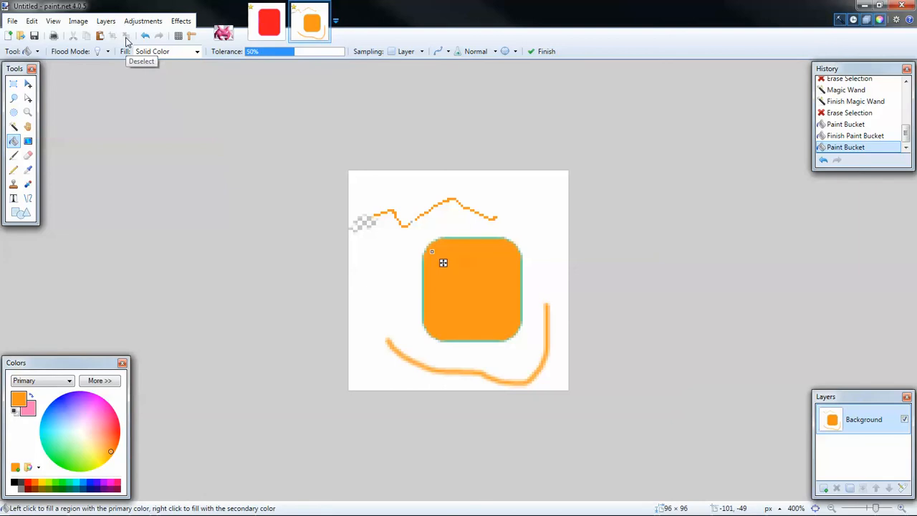
Select a 25 × 12 pixel area on the left part of the pencil line, stretch it upward to 25 × 20, and deselect it.
{"action": "left_click", "coordinate": [13, 83]}
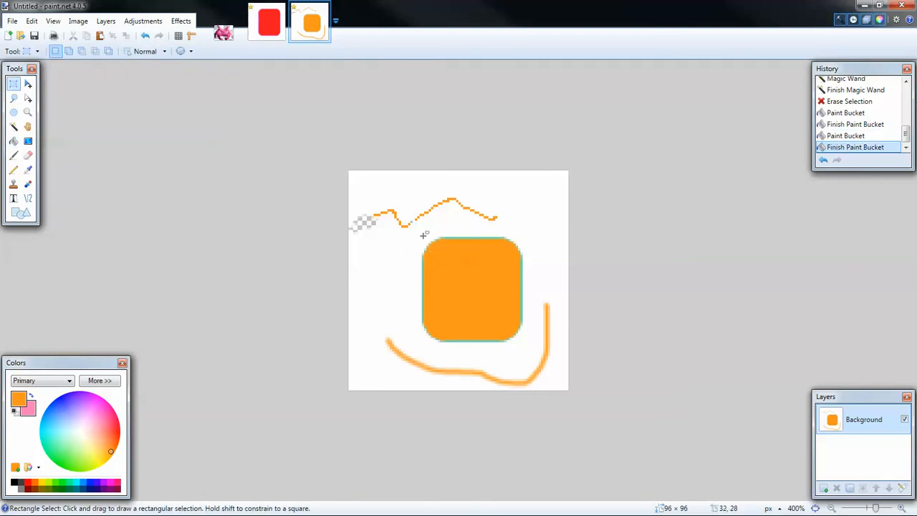
{"action": "left_click_drag", "start_coordinate": [362, 197], "coordinate": [419, 226]}
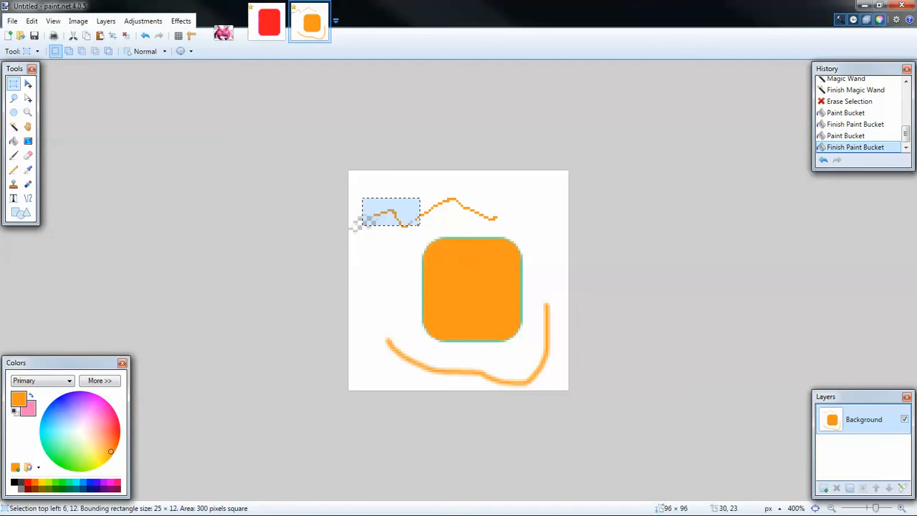
{"action": "left_click", "coordinate": [28, 84]}
{"action": "left_click_drag", "start_coordinate": [446, 204], "coordinate": [456, 197]}
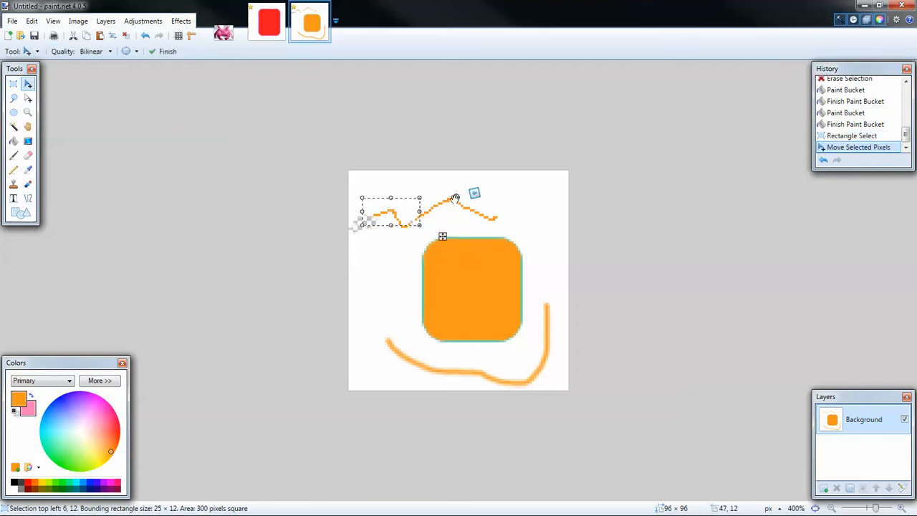
{"action": "left_click_drag", "start_coordinate": [390, 197], "coordinate": [391, 179]}
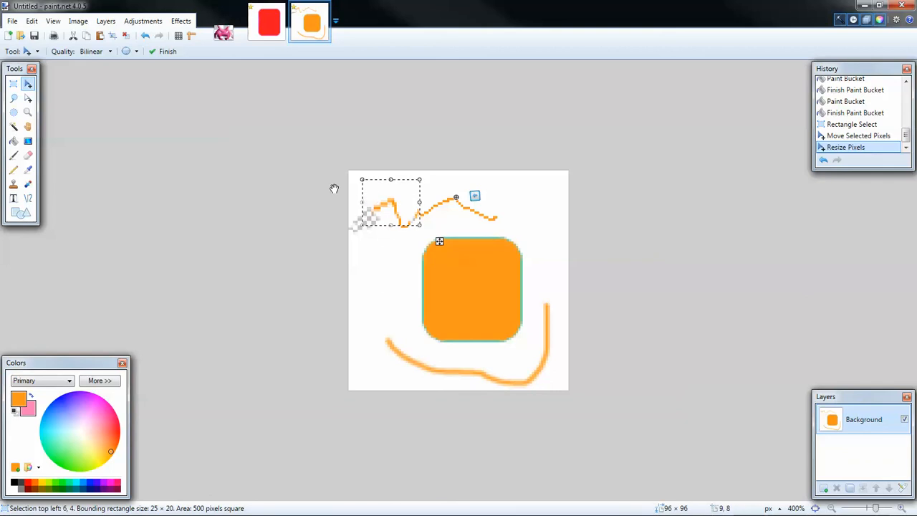
{"action": "key", "text": "ctrl+d"}
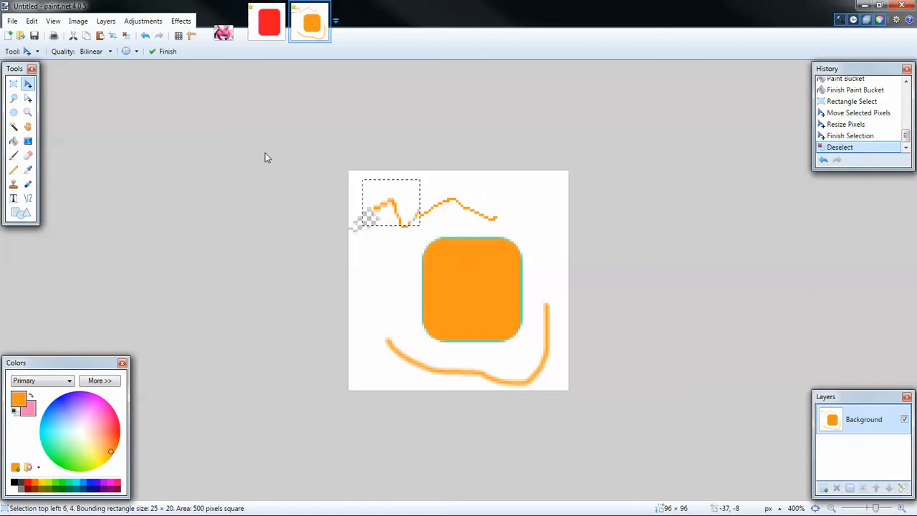
Crop the image around the orange rounded square, then tighten the crop to 44 × 45 pixels.
{"action": "left_click", "coordinate": [14, 86]}
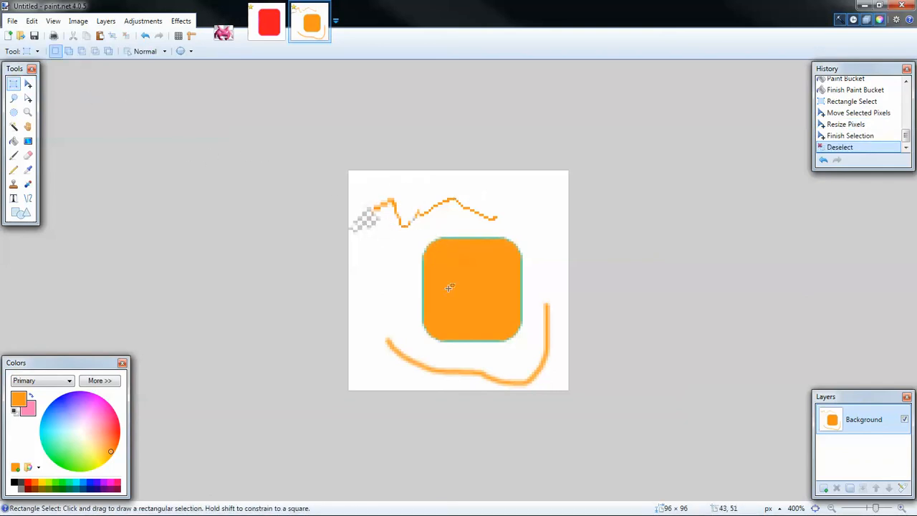
{"action": "left_click_drag", "start_coordinate": [421, 238], "coordinate": [523, 342]}
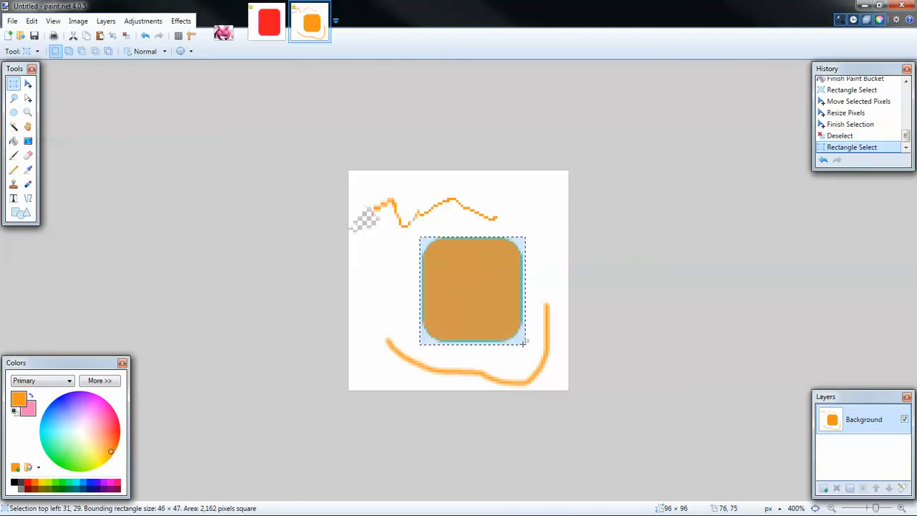
{"action": "left_click", "coordinate": [111, 36]}
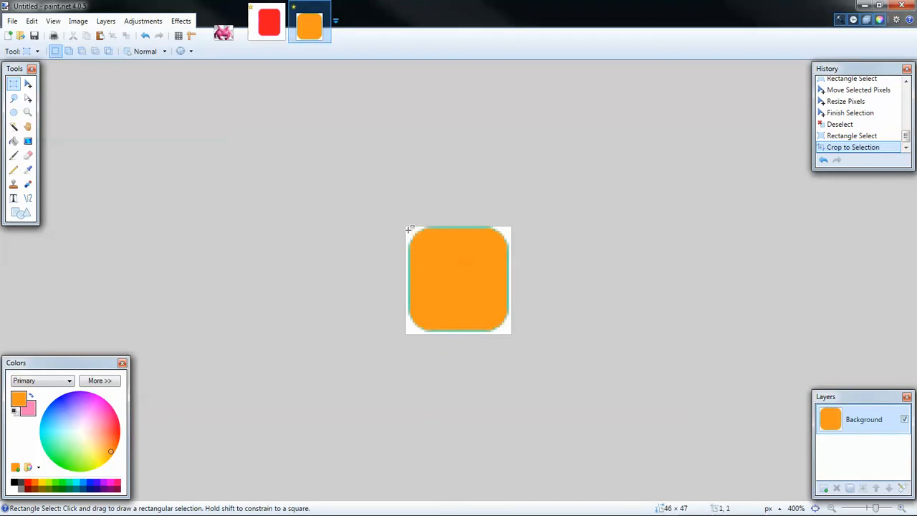
{"action": "left_click_drag", "start_coordinate": [410, 227], "coordinate": [507, 329]}
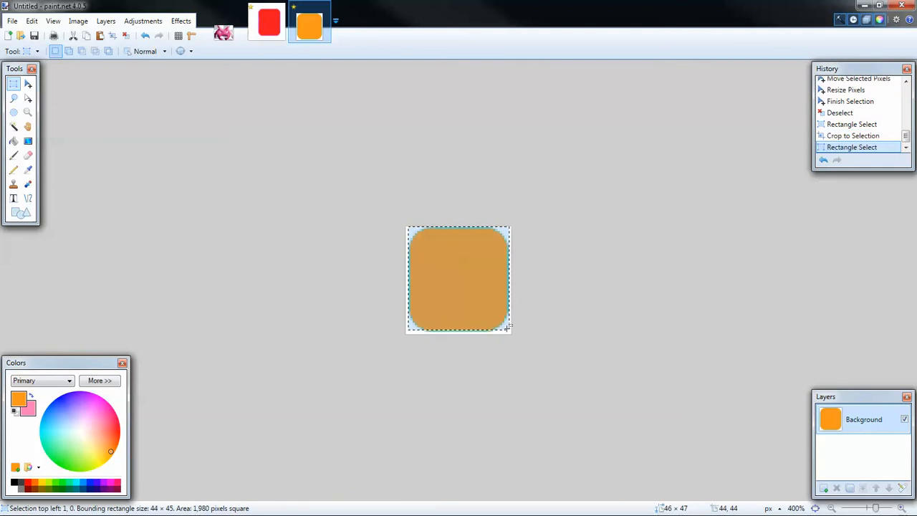
{"action": "left_click", "coordinate": [112, 35]}
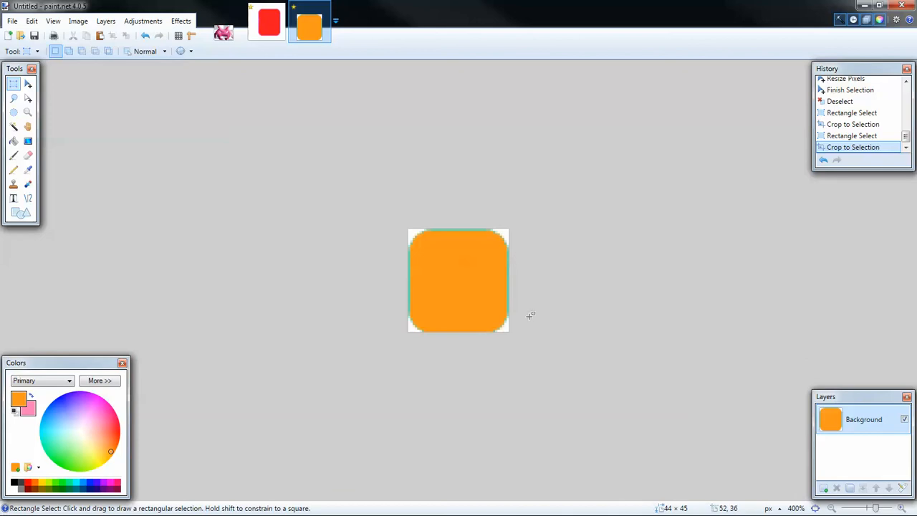
Erase the white background at all four corners of the orange rounded square to transparency using Magic Wand selections.
{"action": "left_click", "coordinate": [14, 126]}
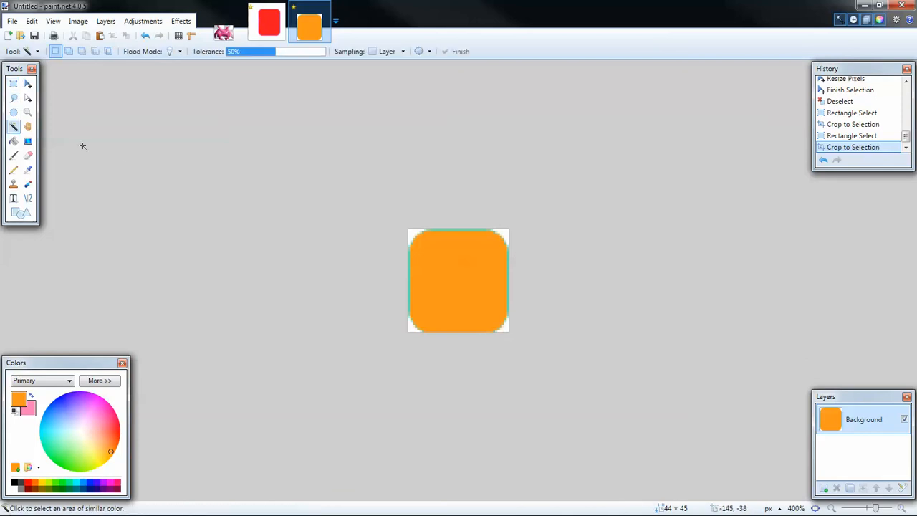
{"action": "left_click", "coordinate": [411, 233]}
{"action": "key", "text": "Delete"}
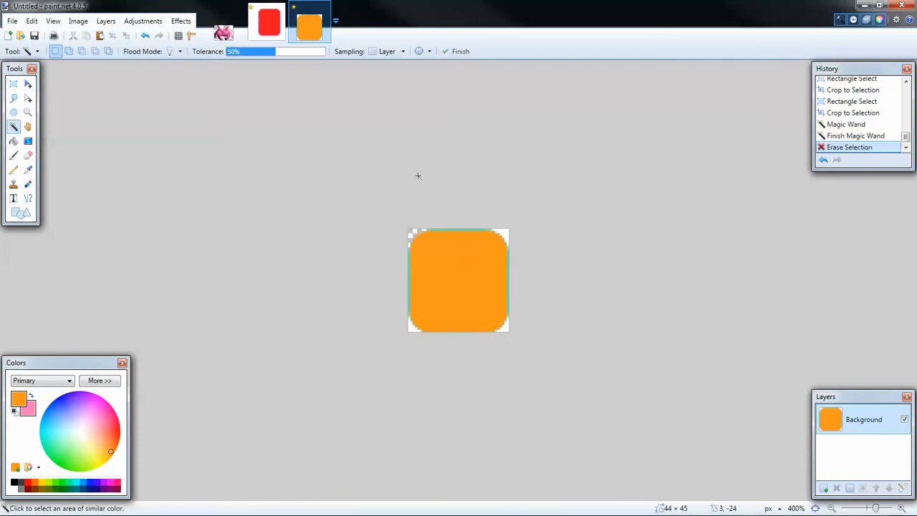
{"action": "left_click", "coordinate": [505, 233]}
{"action": "key", "text": "Delete"}
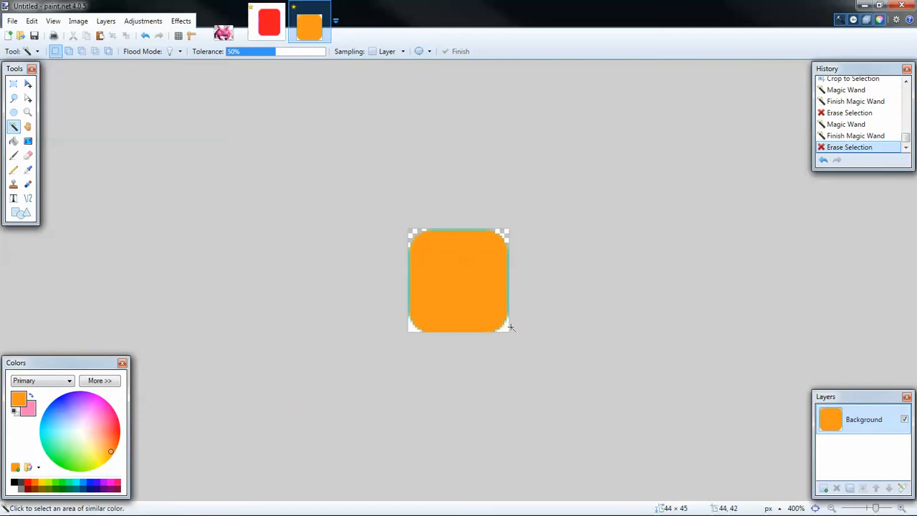
{"action": "left_click", "coordinate": [505, 329]}
{"action": "key", "text": "Delete"}
{"action": "left_click", "coordinate": [414, 326]}
{"action": "key", "text": "Delete"}
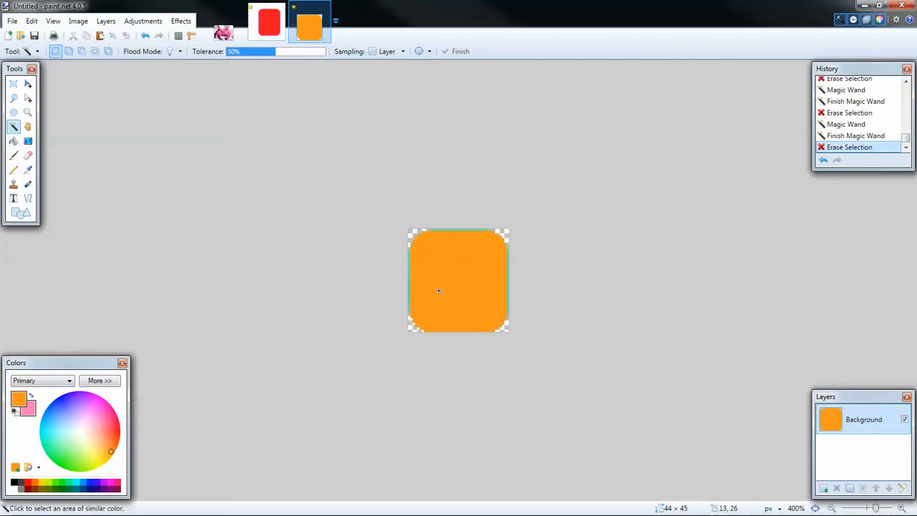
Start saving the image under a new file with PNG (*.png) as the file type.
{"action": "left_click", "coordinate": [11, 22]}
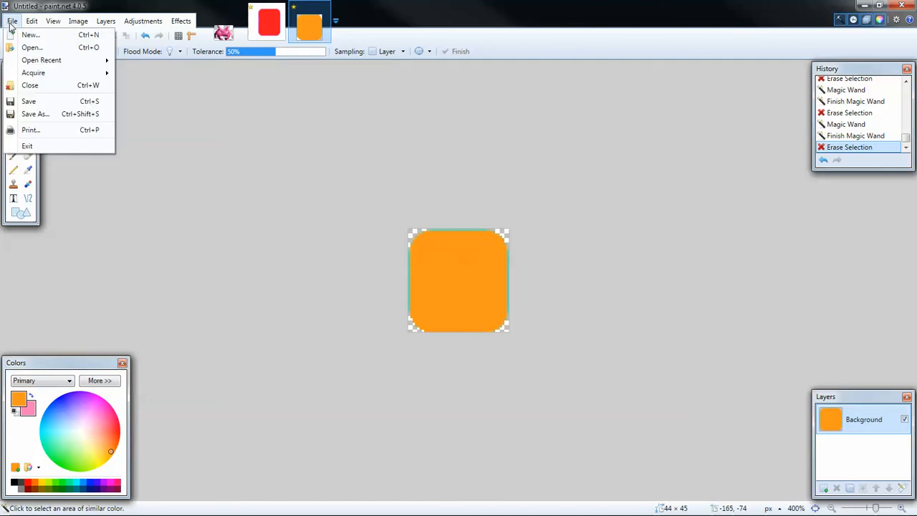
{"action": "left_click", "coordinate": [38, 114]}
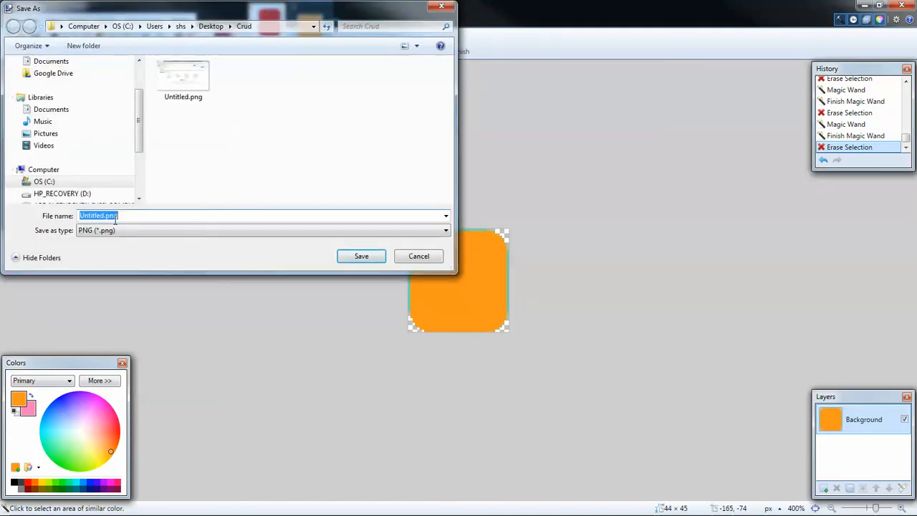
{"action": "left_click", "coordinate": [445, 230]}
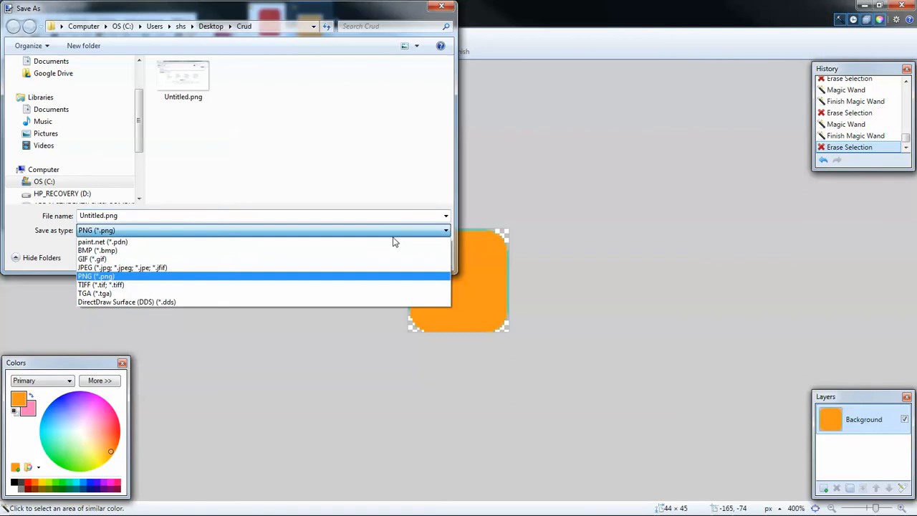
{"action": "left_click", "coordinate": [143, 277]}
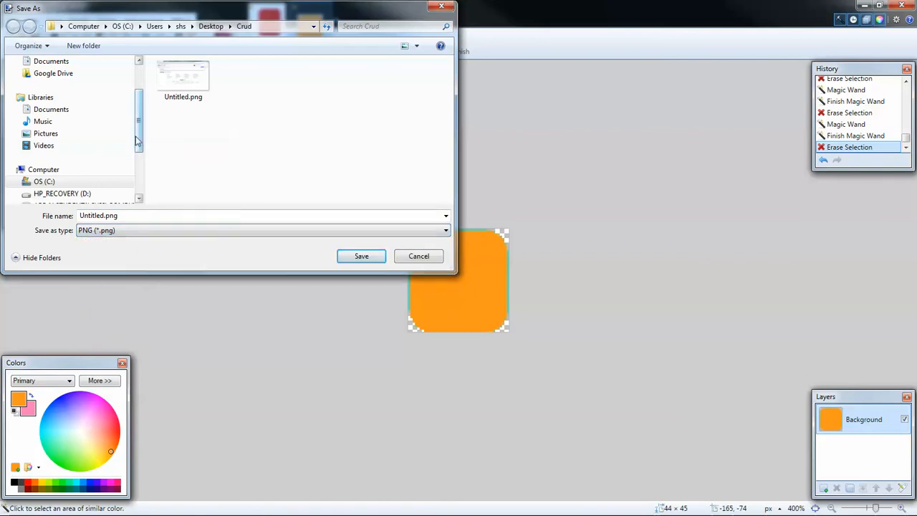
Browse on the network home drive to 02 Intro Programming > 180 Invaders pt1 chap2 > Invaders1forChap2Finished > images as save location, and cancel the save.
{"action": "scroll", "coordinate": [138, 139], "scroll_direction": "down", "scroll_amount": 1}
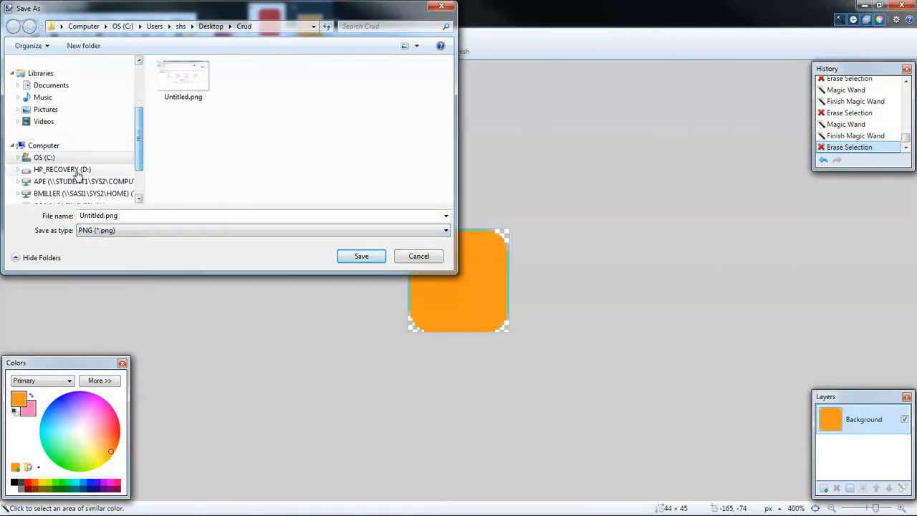
{"action": "left_click", "coordinate": [66, 194]}
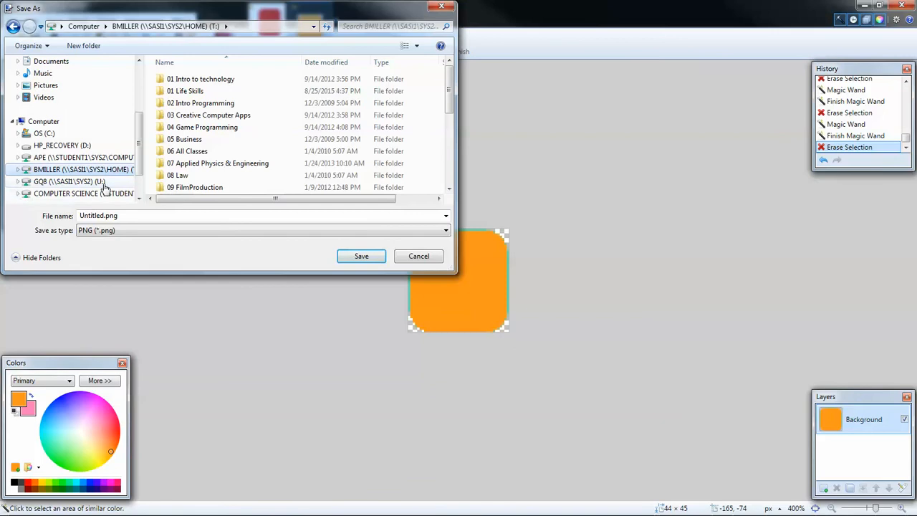
{"action": "left_click", "coordinate": [197, 107]}
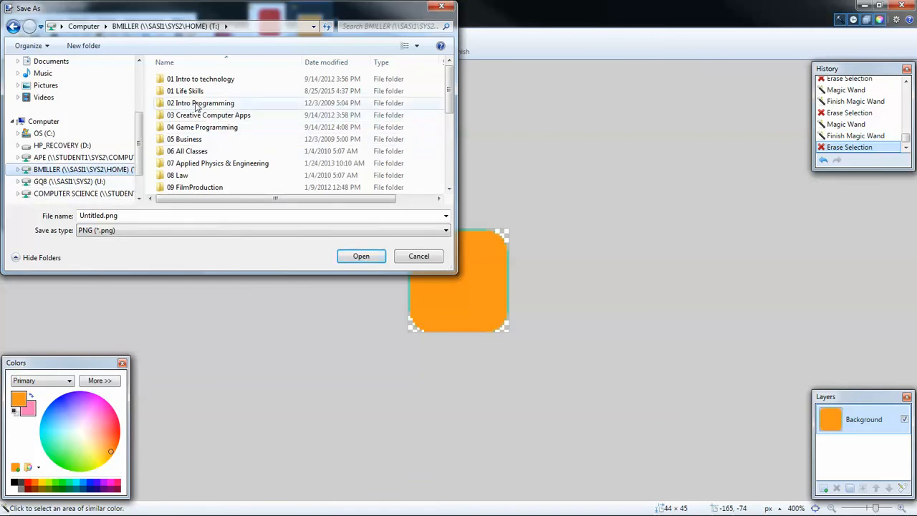
{"action": "double_click", "coordinate": [197, 107]}
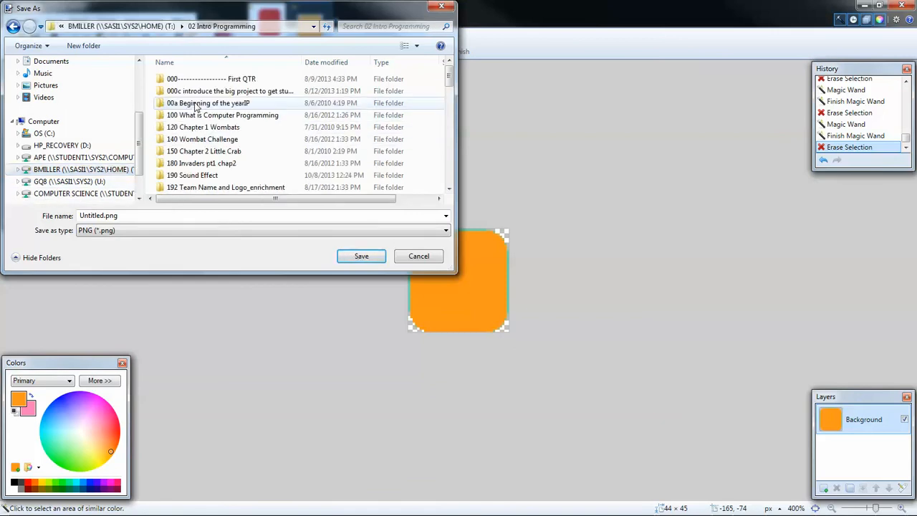
{"action": "double_click", "coordinate": [207, 165]}
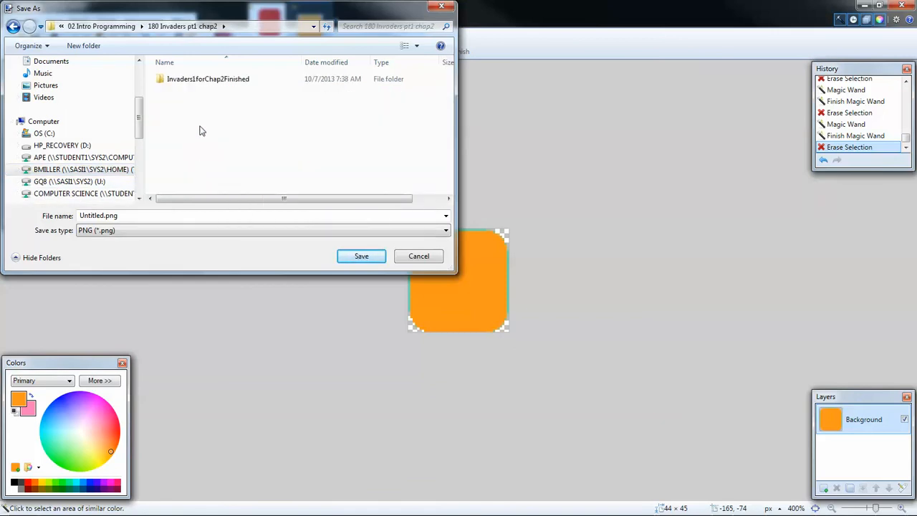
{"action": "double_click", "coordinate": [209, 83]}
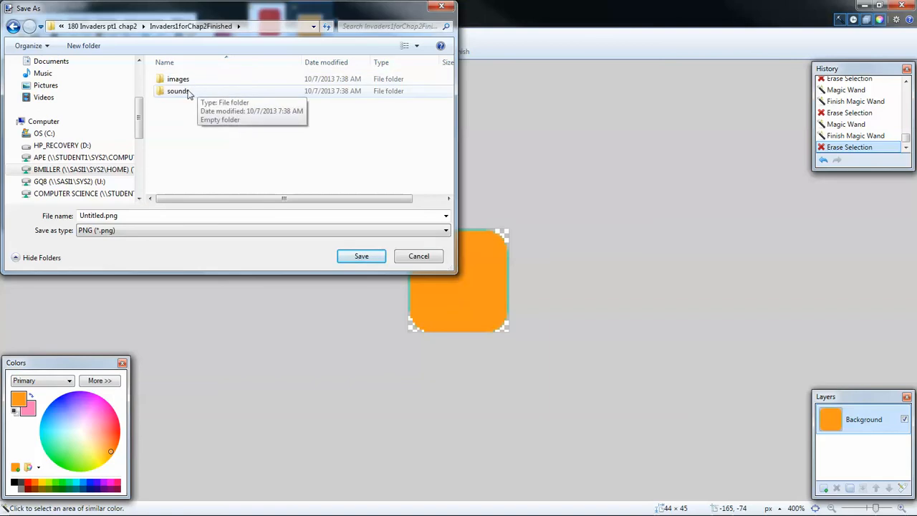
{"action": "double_click", "coordinate": [179, 80]}
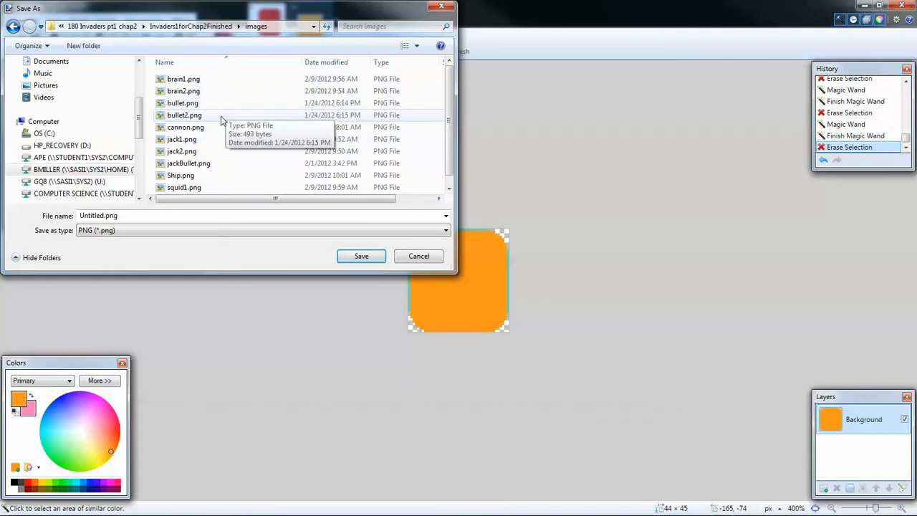
{"action": "left_click", "coordinate": [425, 261]}
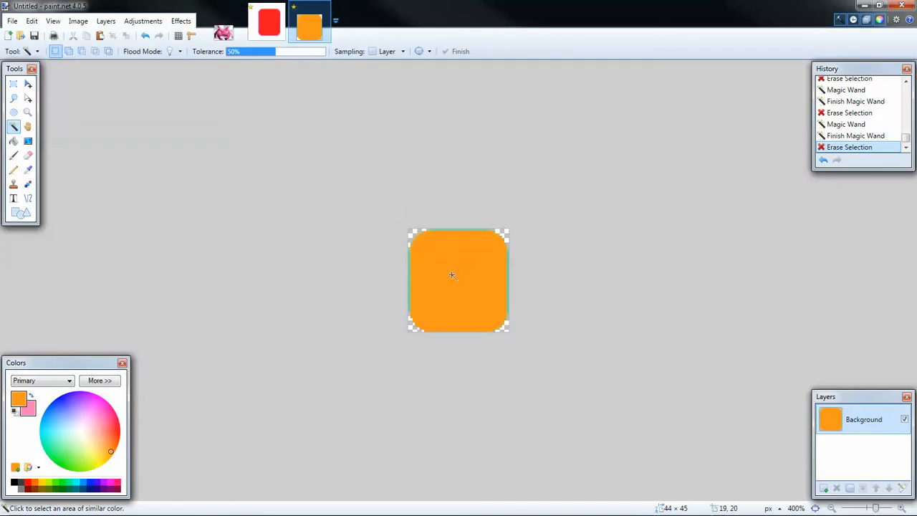
Examine the image's resize options without applying them, and switch to the "Using Paint.Net" presentation slide.
{"action": "left_click", "coordinate": [78, 20]}
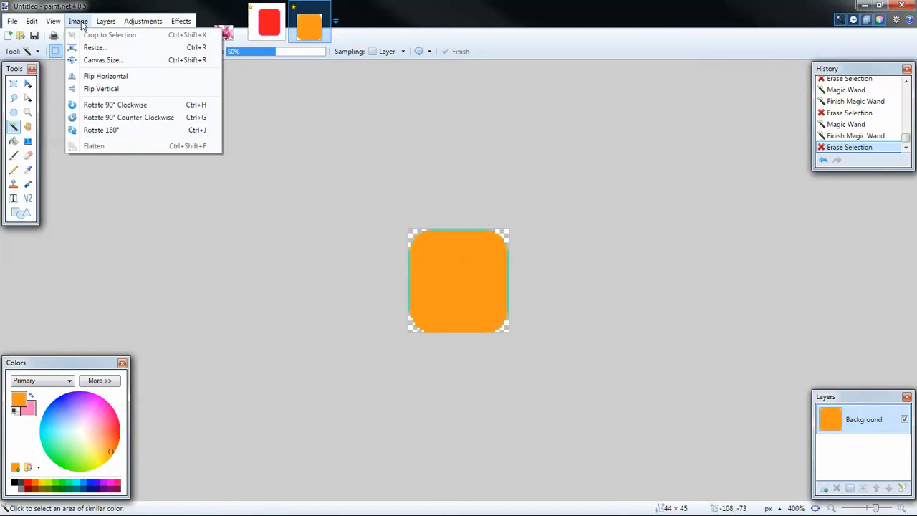
{"action": "left_click", "coordinate": [94, 48]}
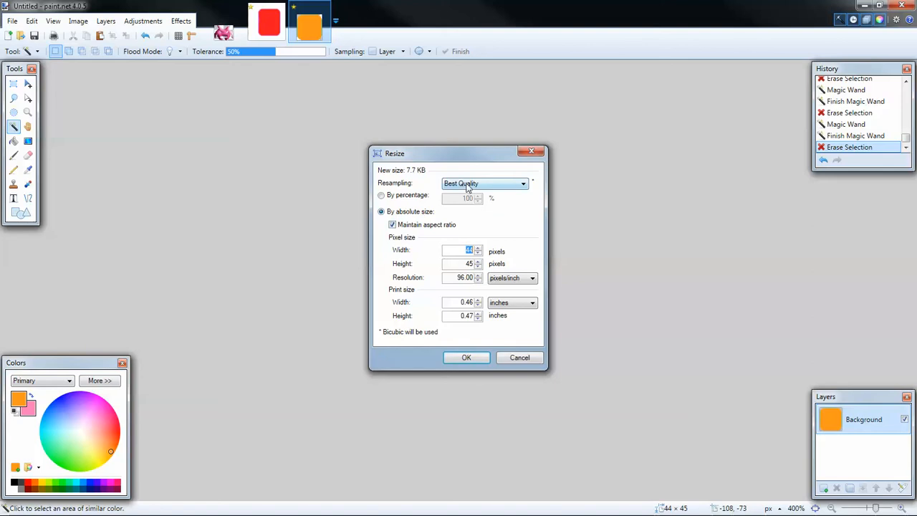
{"action": "left_click", "coordinate": [520, 358]}
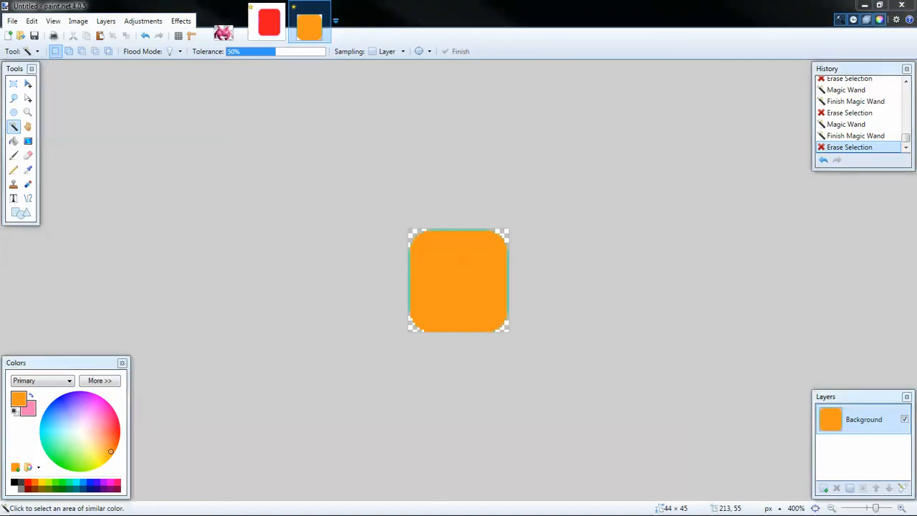
{"action": "key", "text": "alt+Tab"}
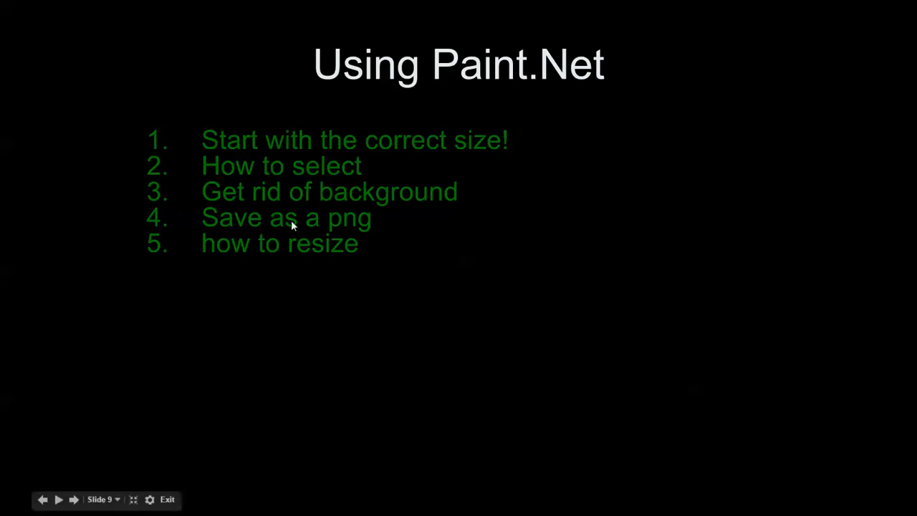